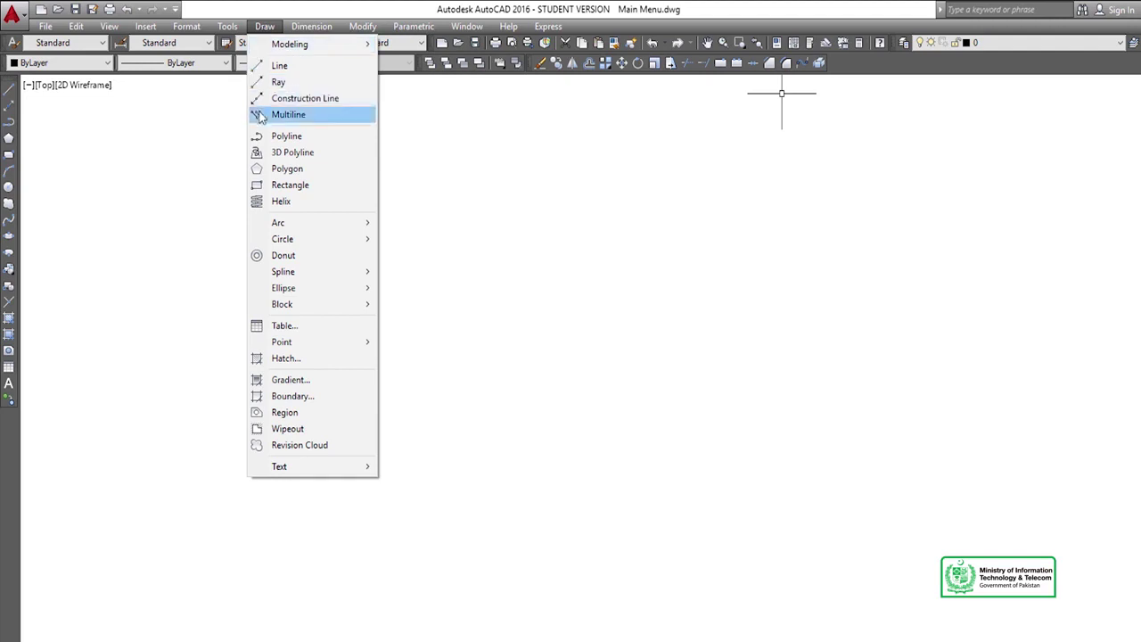
- Draw a four-sided polygon inscribed in a circle with a radius of about 152', in the empty drawing area
{"action": "left_click", "coordinate": [276, 171]}
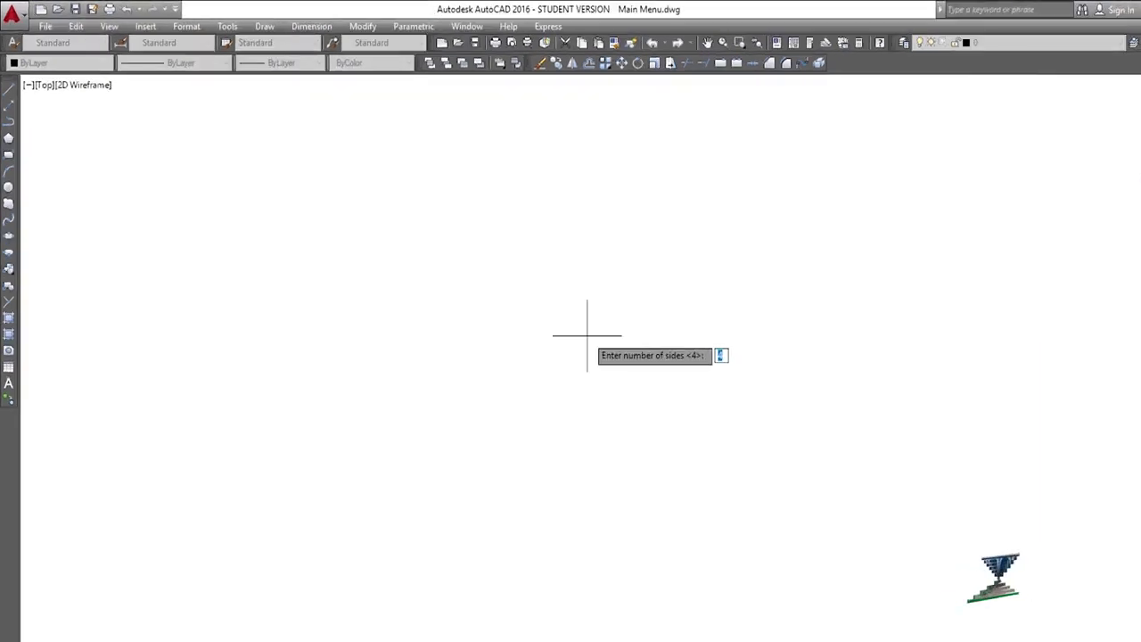
{"action": "key", "text": "Return"}
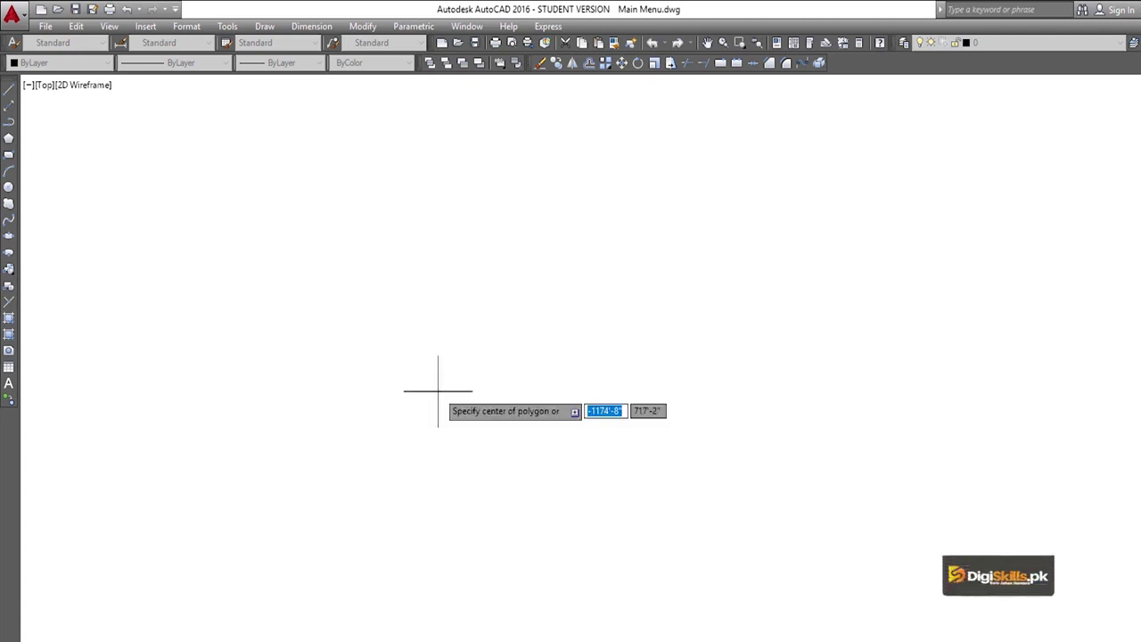
{"action": "left_click", "coordinate": [467, 378]}
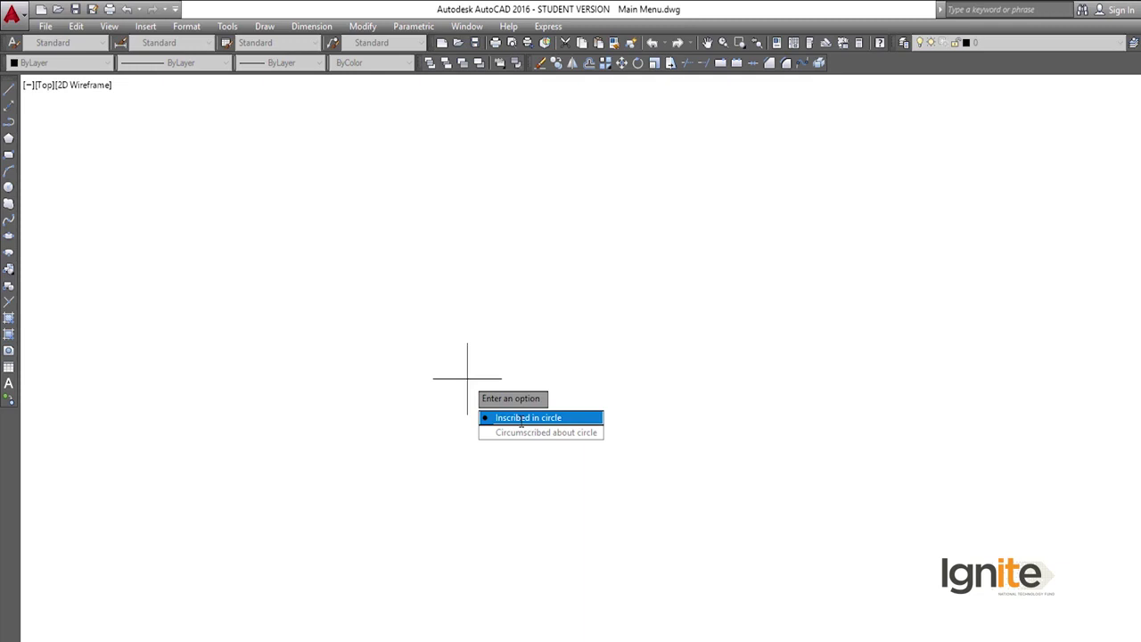
{"action": "left_click", "coordinate": [522, 420]}
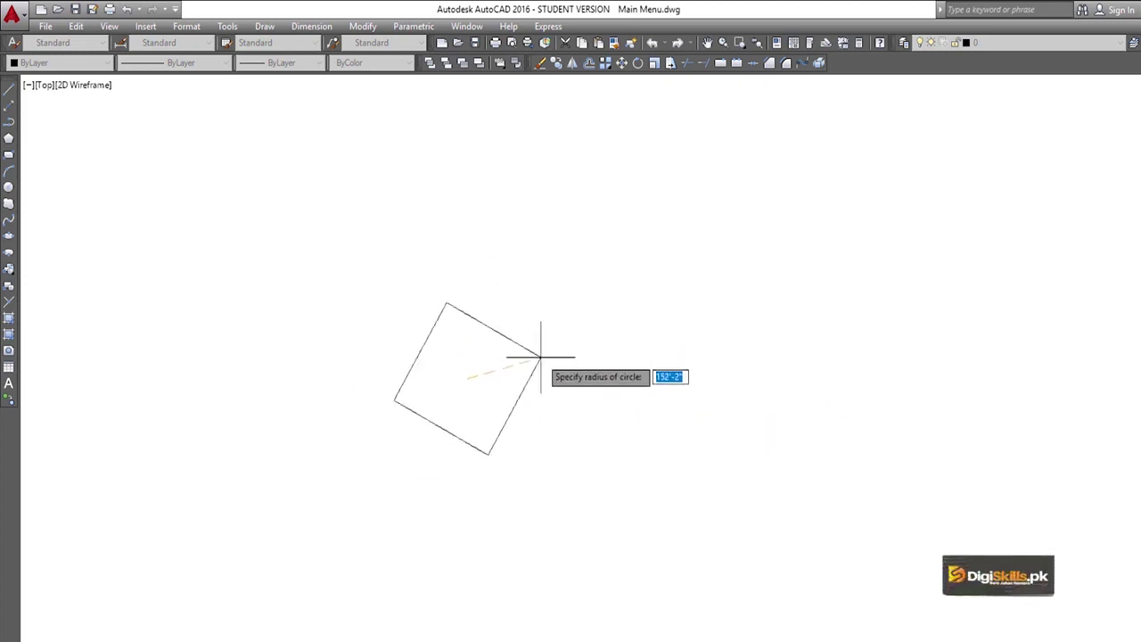
{"action": "left_click", "coordinate": [540, 357]}
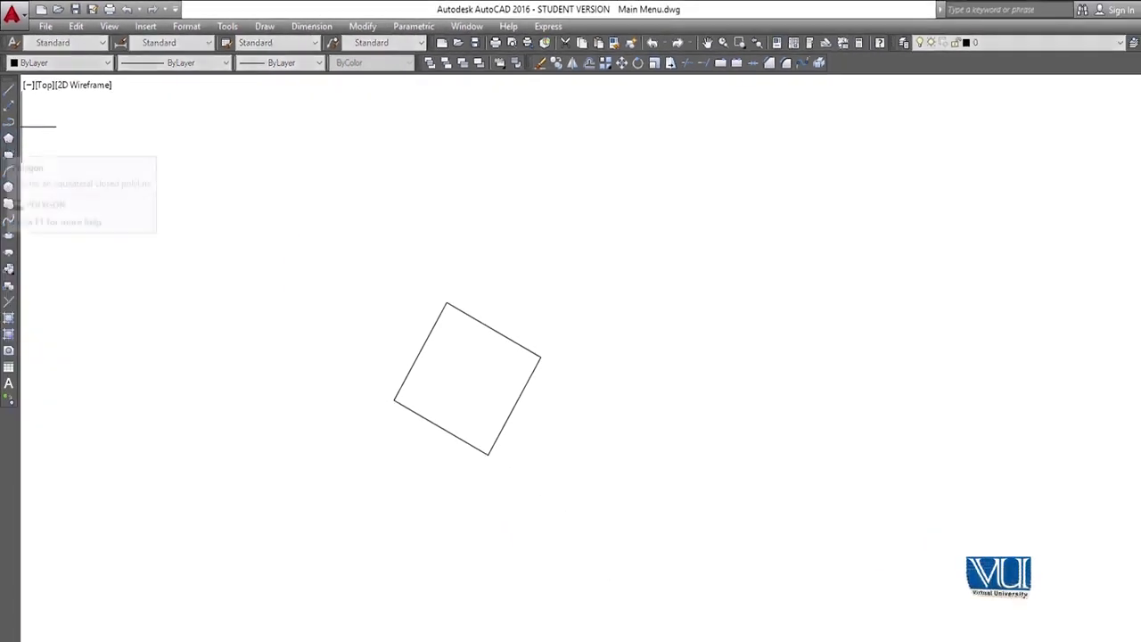
- Draw a five-sided polygon circumscribed about a circle, above and to the right of the square
{"action": "left_click", "coordinate": [9, 138]}
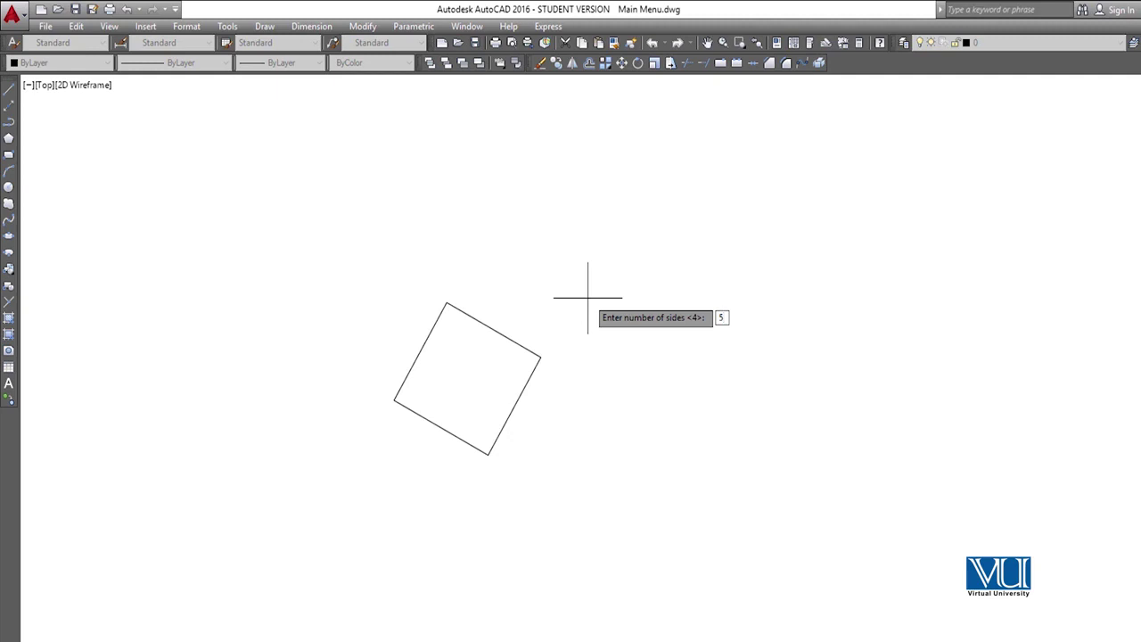
{"action": "key", "text": "Return"}
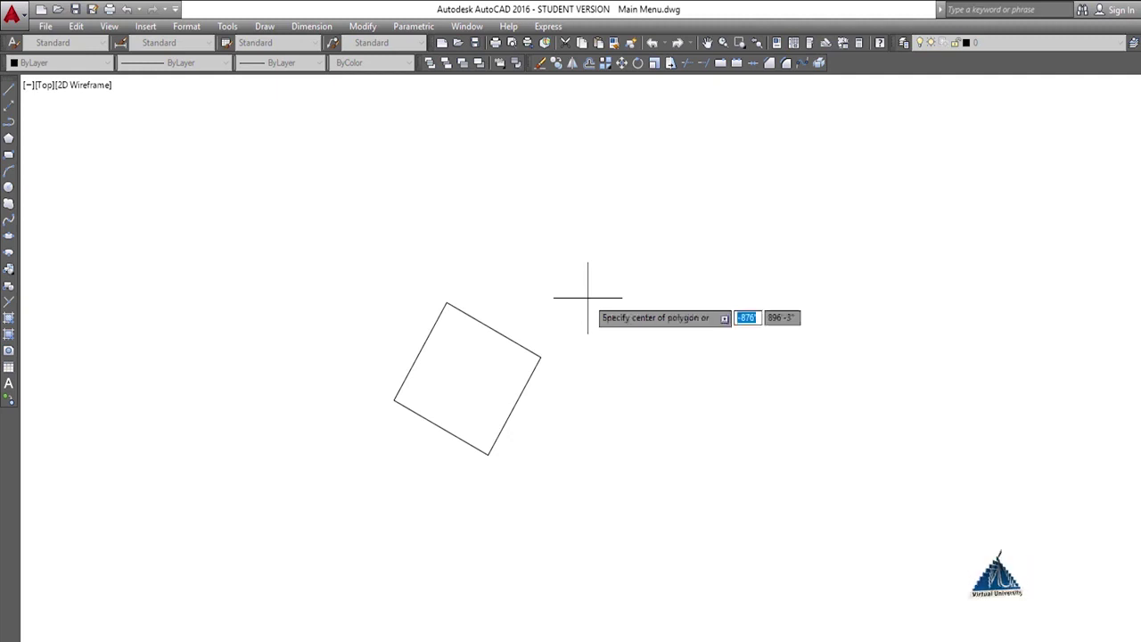
{"action": "left_click", "coordinate": [635, 285]}
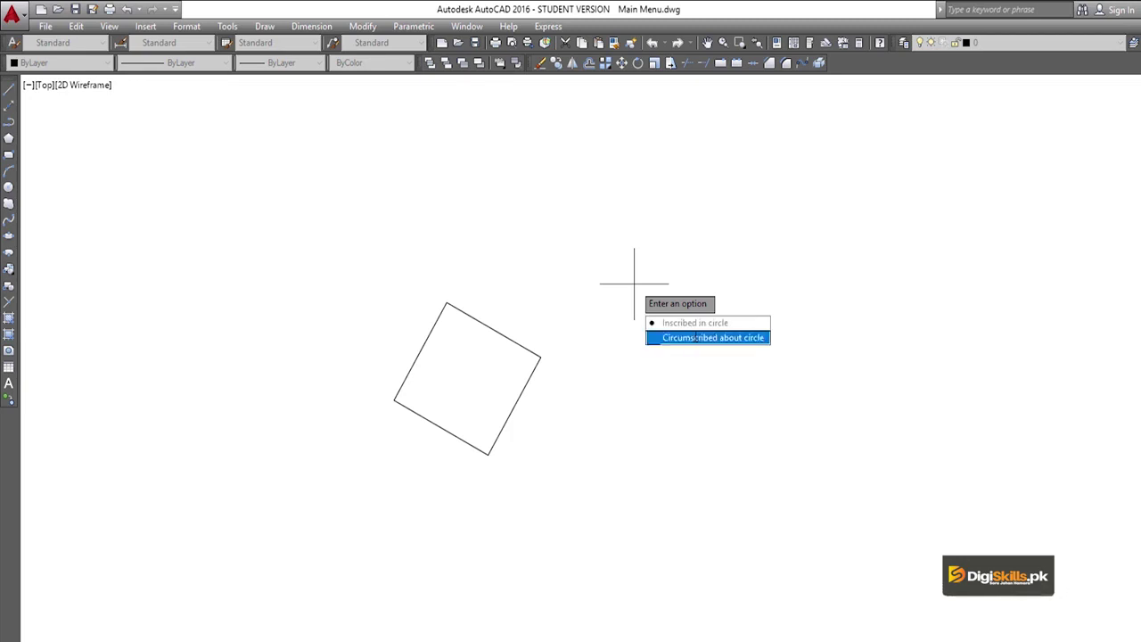
{"action": "left_click", "coordinate": [696, 337]}
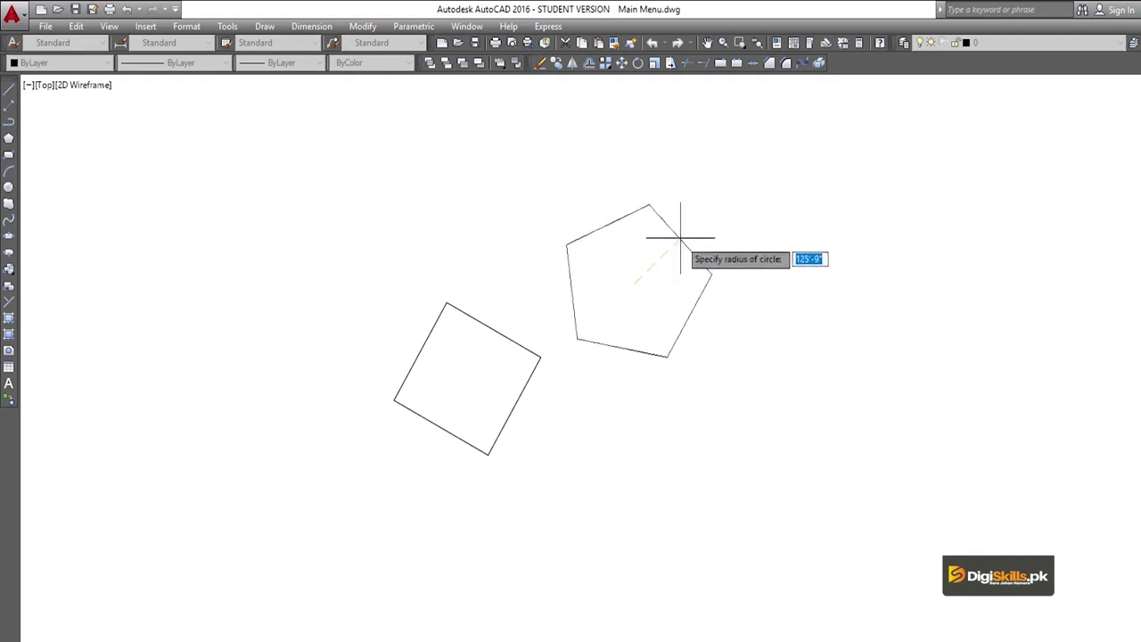
{"action": "left_click", "coordinate": [640, 207]}
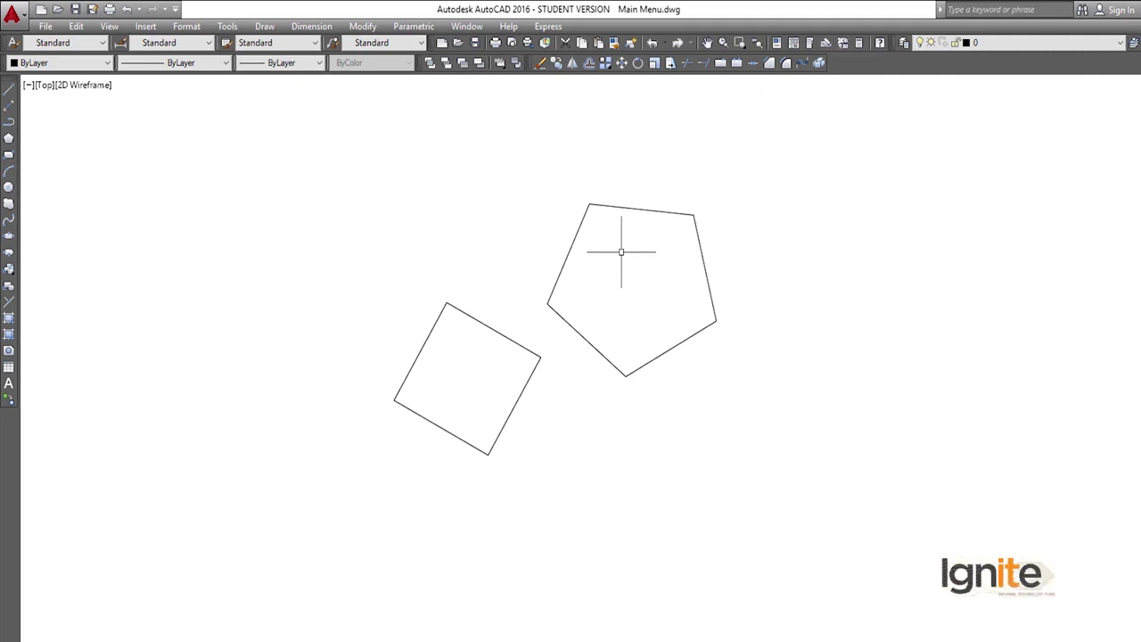
- Draw a six-sided polygon inscribed in a circle with a radius of about 185', to the right of the pentagon
{"action": "type", "text": "POL"}
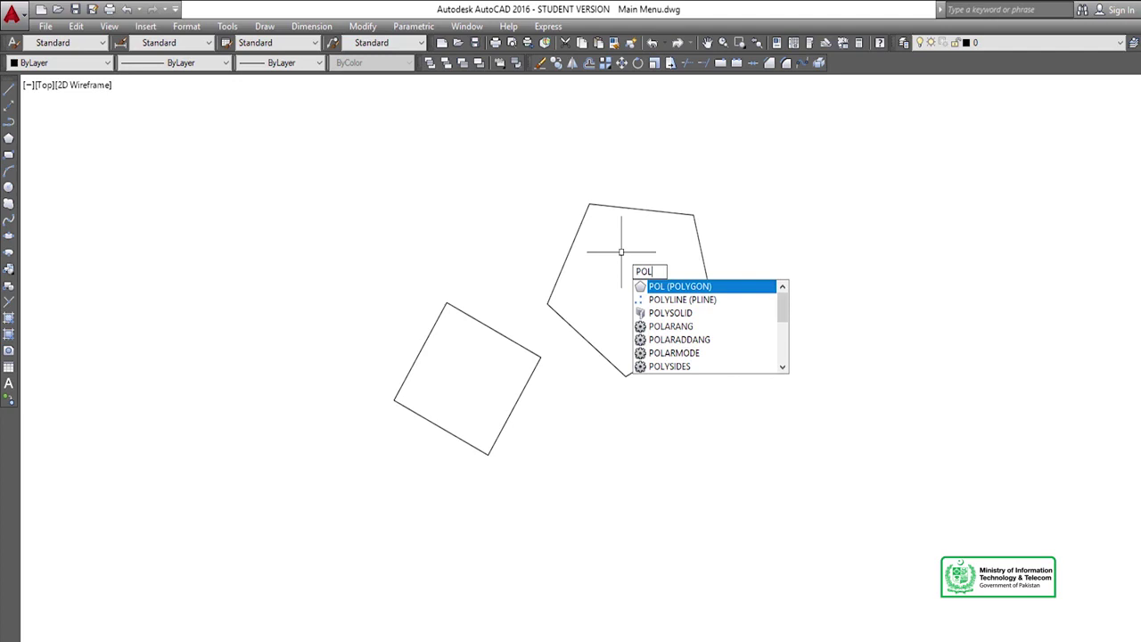
{"action": "key", "text": "Return"}
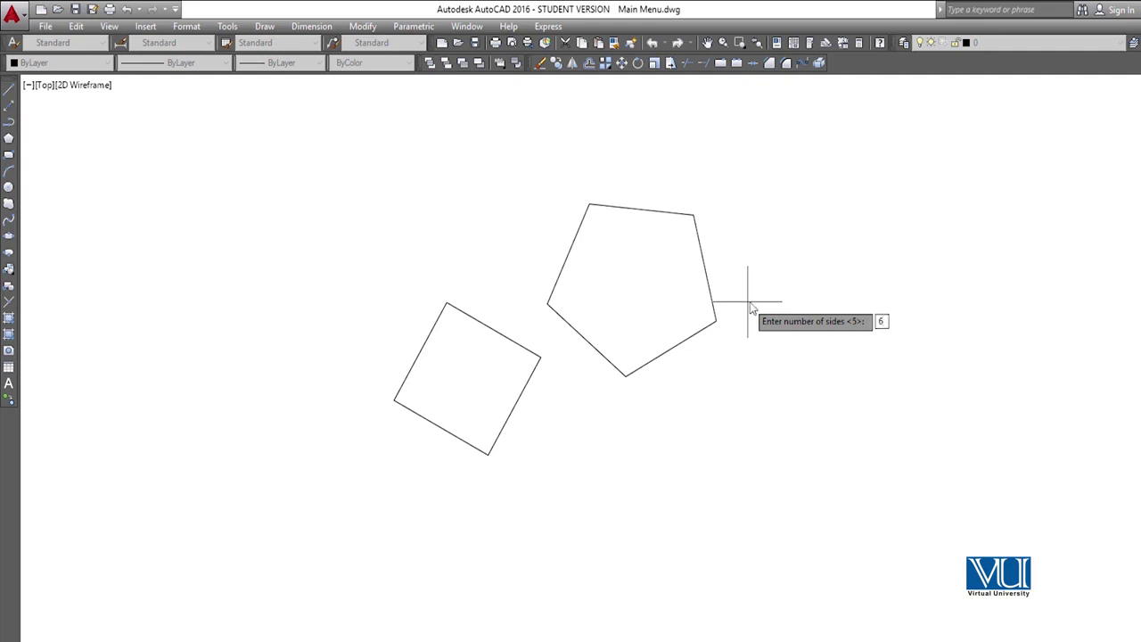
{"action": "key", "text": "Return"}
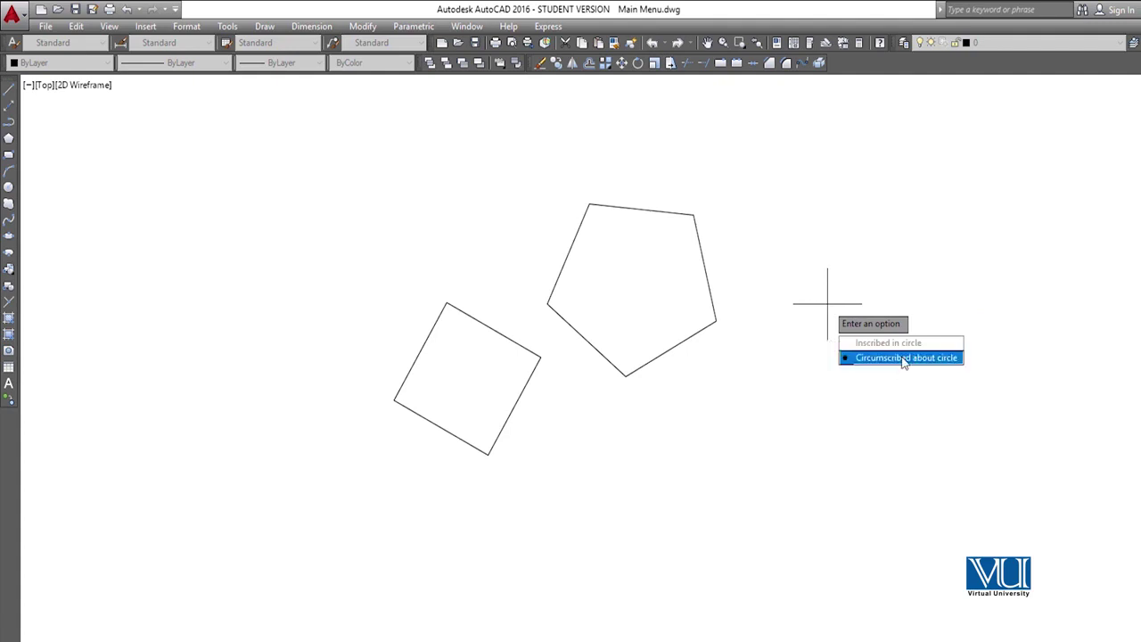
{"action": "left_click", "coordinate": [870, 342]}
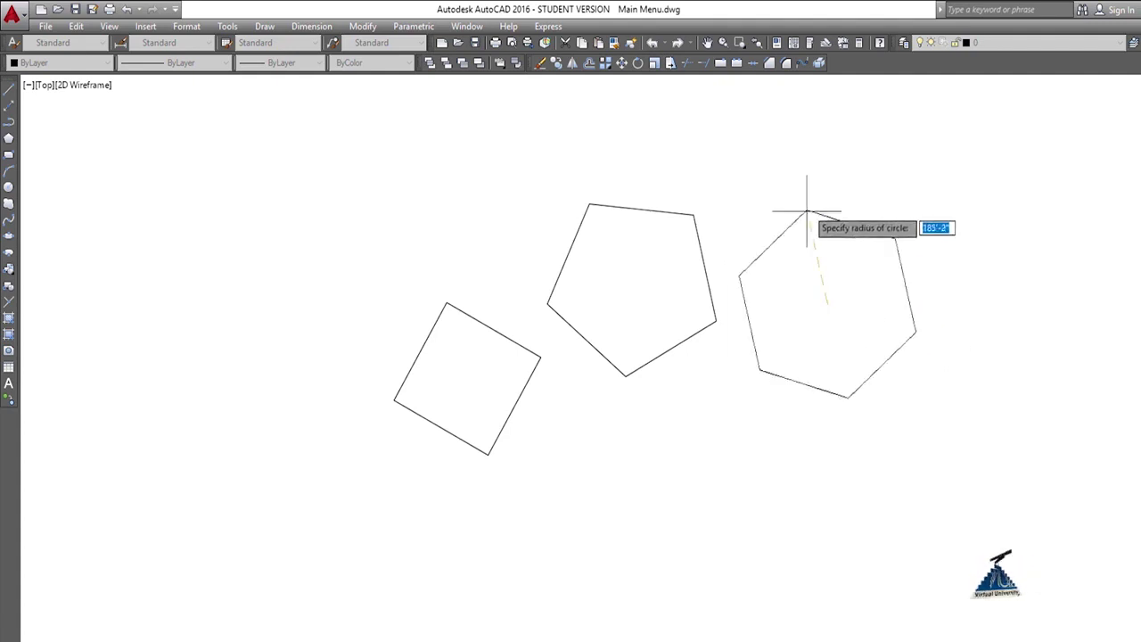
{"action": "left_click", "coordinate": [823, 207]}
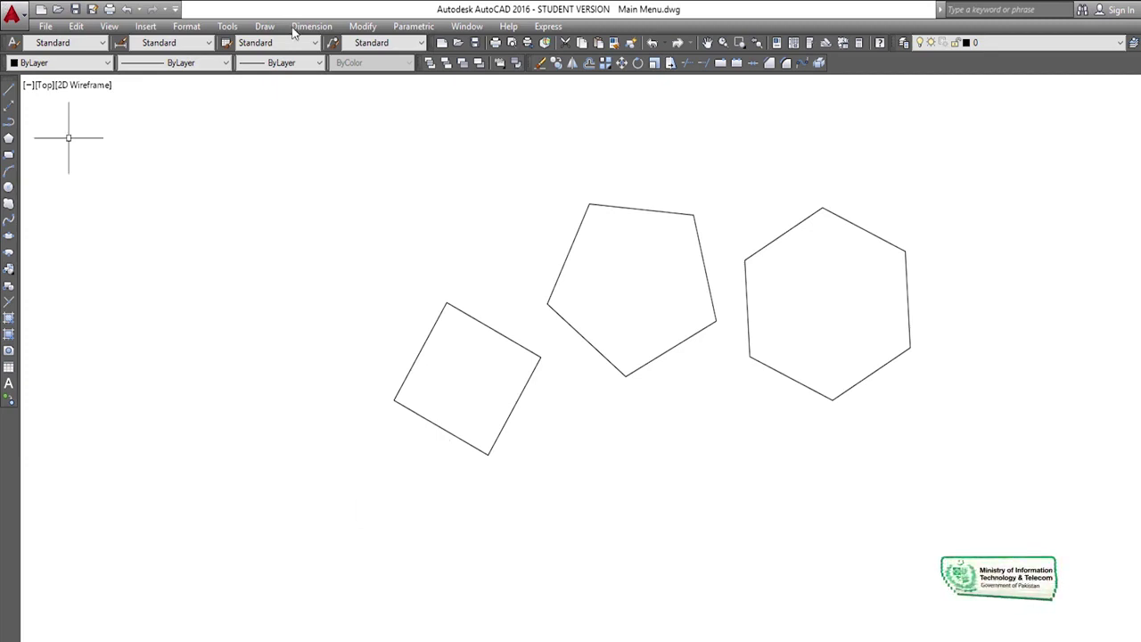
{"action": "left_click", "coordinate": [265, 25]}
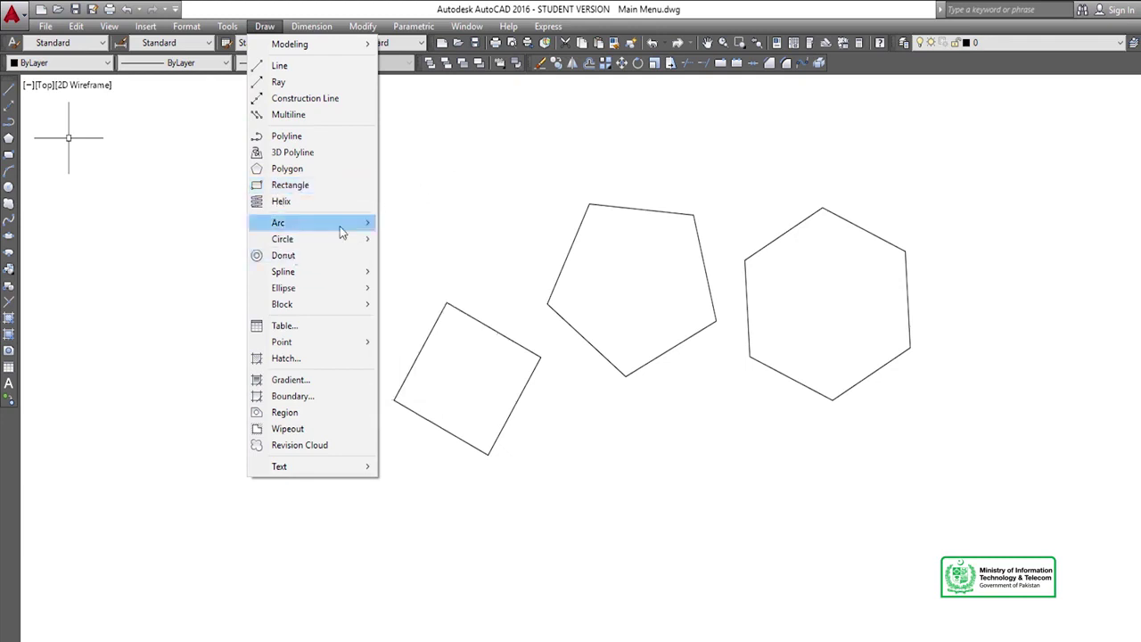
{"action": "key", "text": "Return"}
{"action": "left_click", "coordinate": [514, 155]}
{"action": "key", "text": "Escape"}
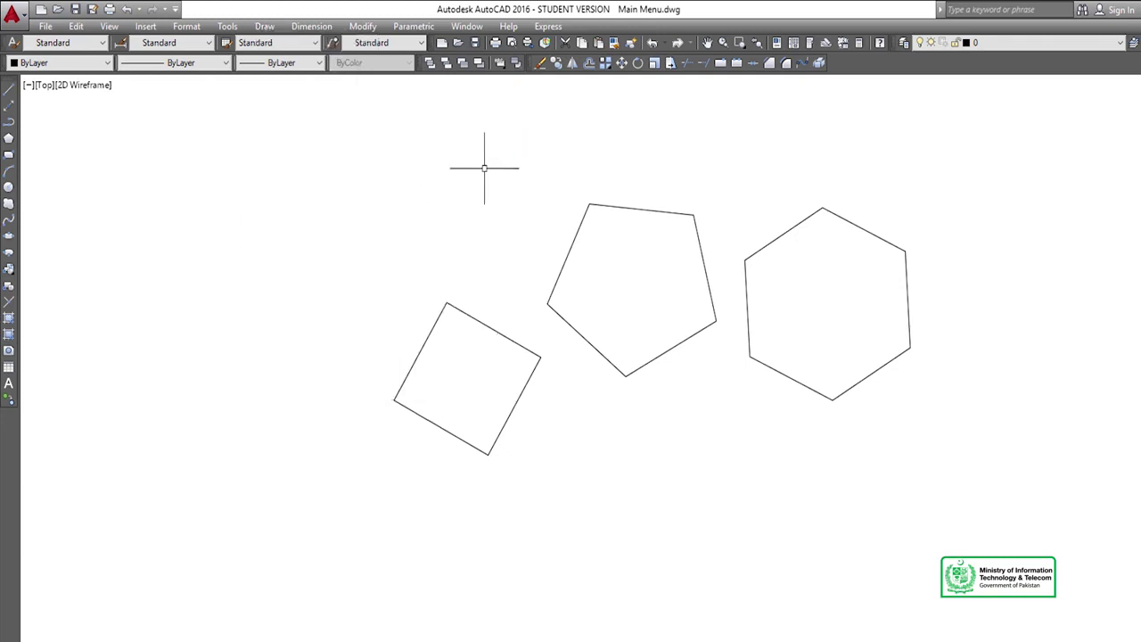
{"action": "type", "text": "c"}
{"action": "key", "text": "Return"}
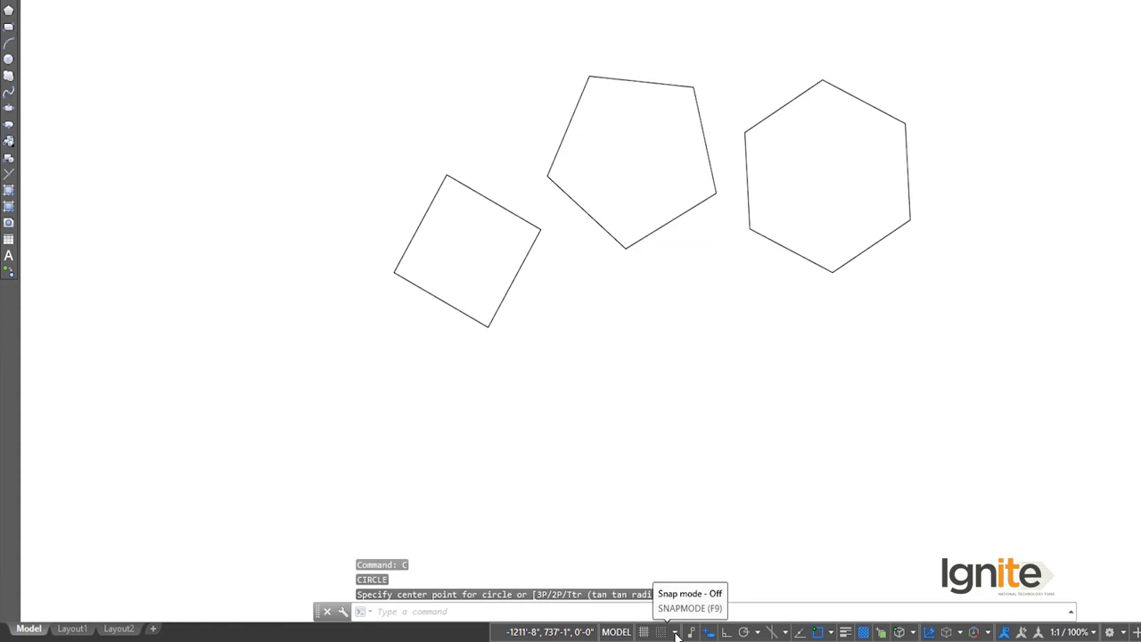
- Enable the Insertion, Perpendicular, Tangent, Nearest, Apparent intersection, Parallel and Intersection object snap modes
{"action": "left_click", "coordinate": [675, 633]}
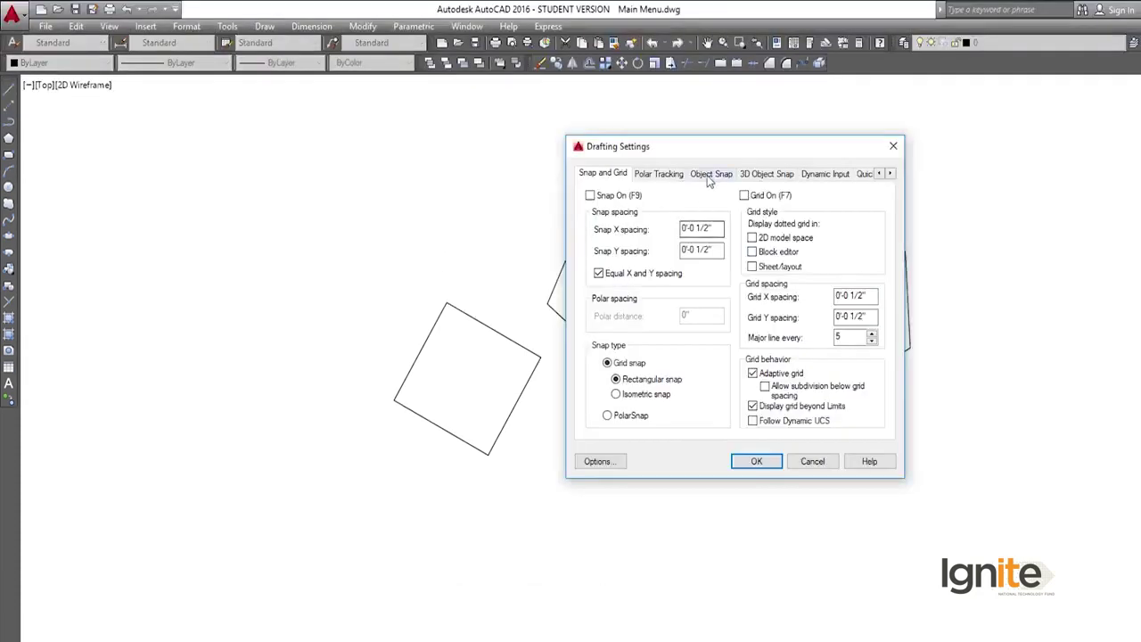
{"action": "left_click", "coordinate": [709, 175]}
{"action": "left_click", "coordinate": [745, 250]}
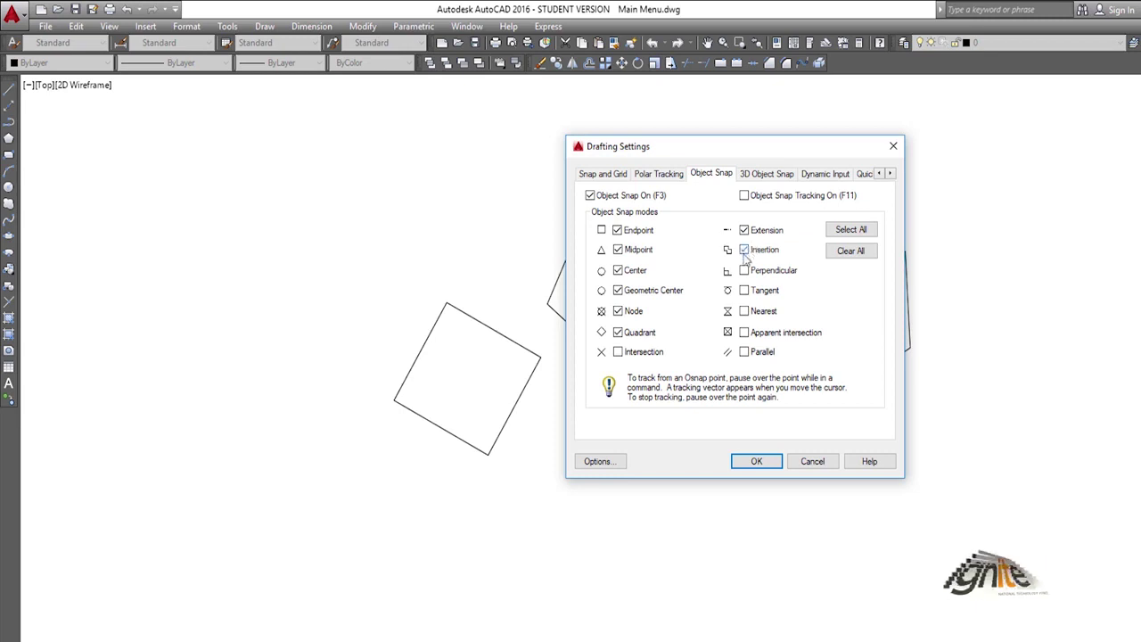
{"action": "left_click", "coordinate": [745, 270]}
{"action": "left_click", "coordinate": [744, 290]}
{"action": "left_click", "coordinate": [744, 312]}
{"action": "left_click", "coordinate": [744, 332]}
{"action": "left_click", "coordinate": [744, 352]}
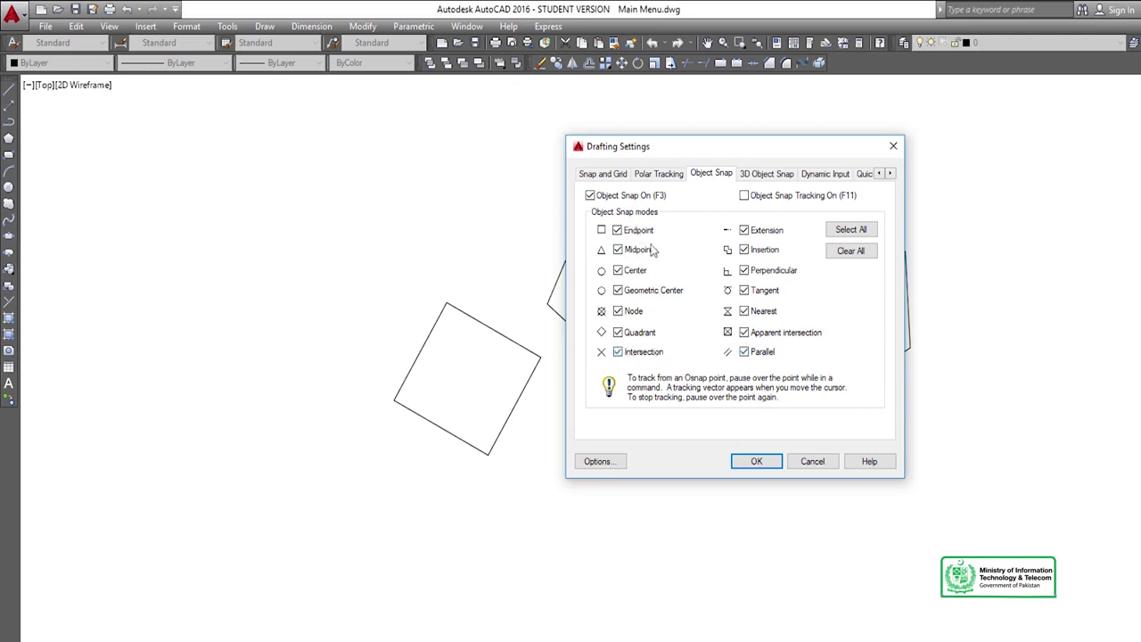
{"action": "left_click", "coordinate": [756, 462]}
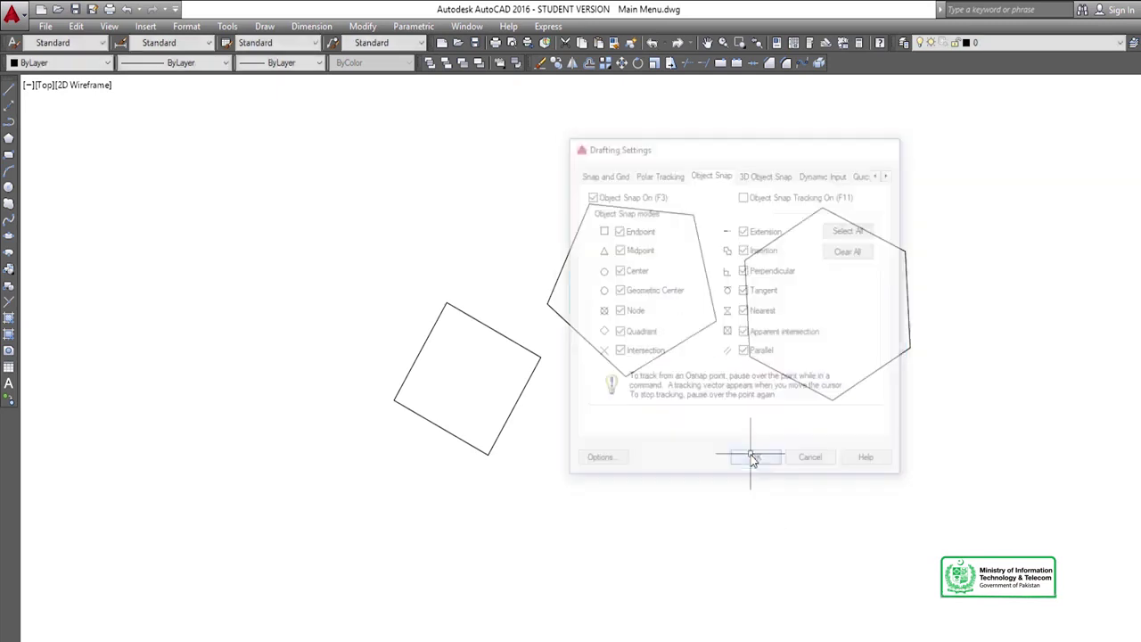
- Draw a circle from the square's geometric center to the midpoint of one of its sides
{"action": "type", "text": "c"}
{"action": "key", "text": "Return"}
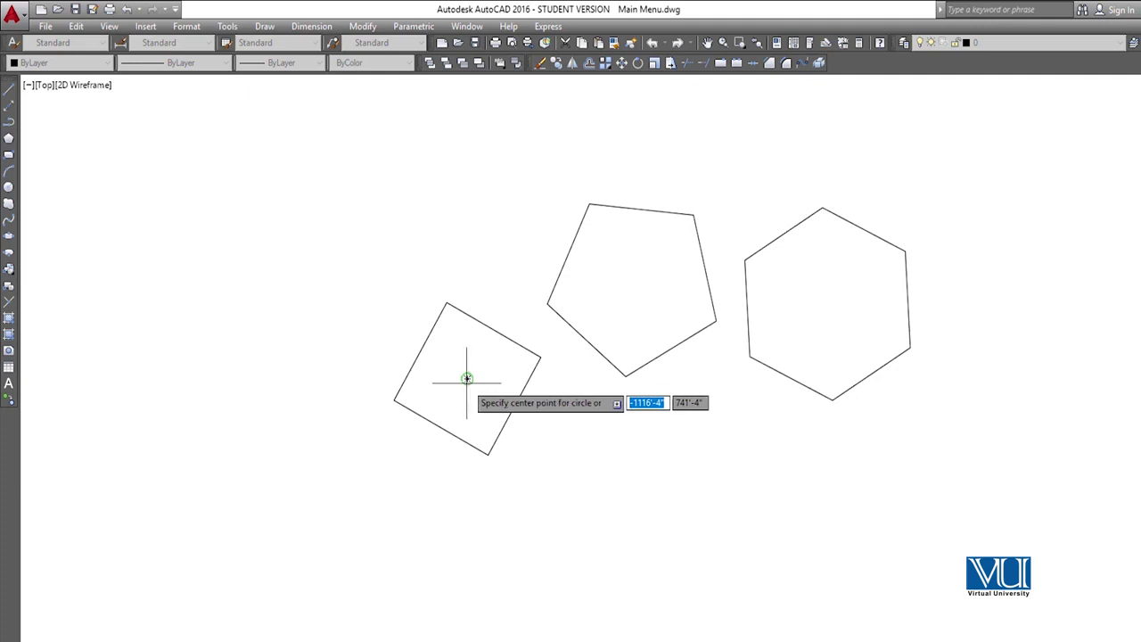
{"action": "left_click", "coordinate": [467, 378]}
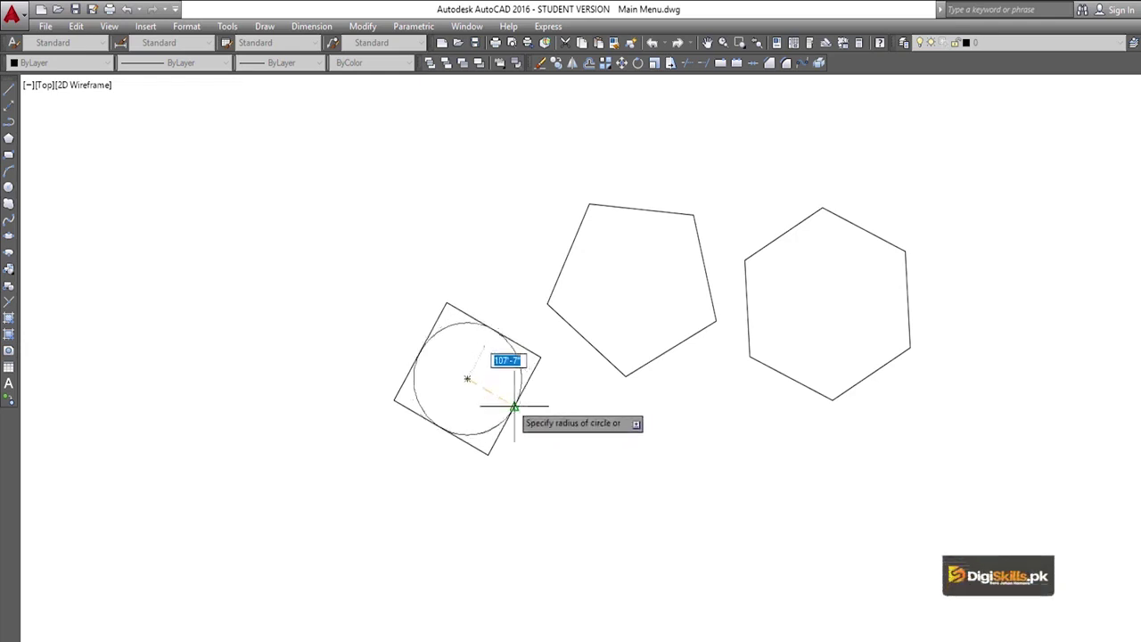
{"action": "left_click", "coordinate": [493, 331]}
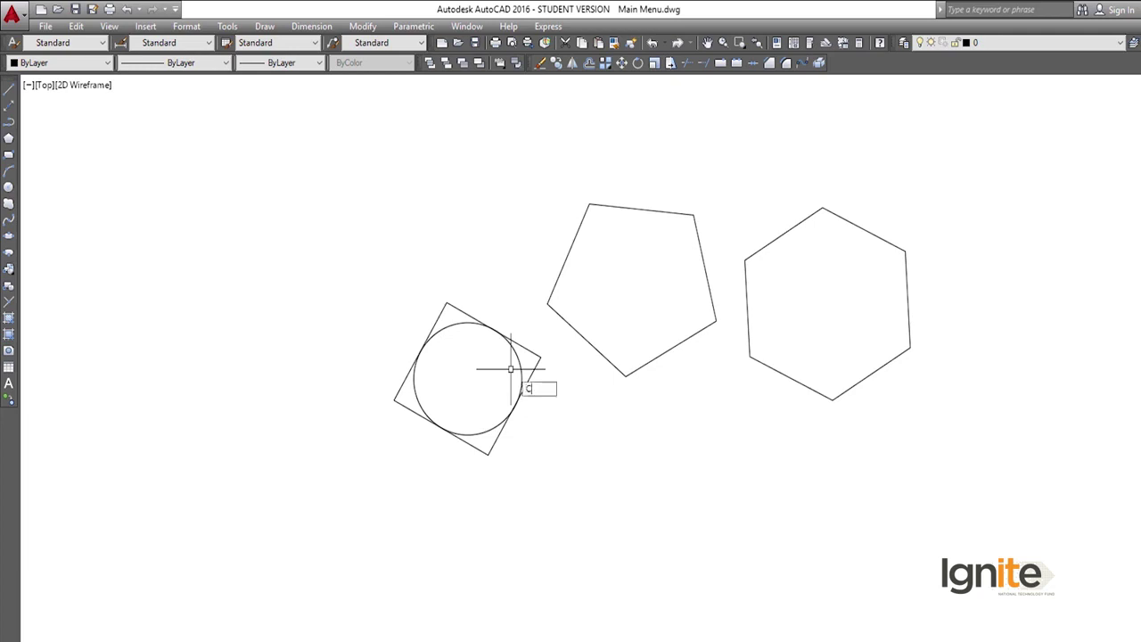
- Draw a circle from the pentagon's geometric center out to one of its vertices
{"action": "key", "text": "Return"}
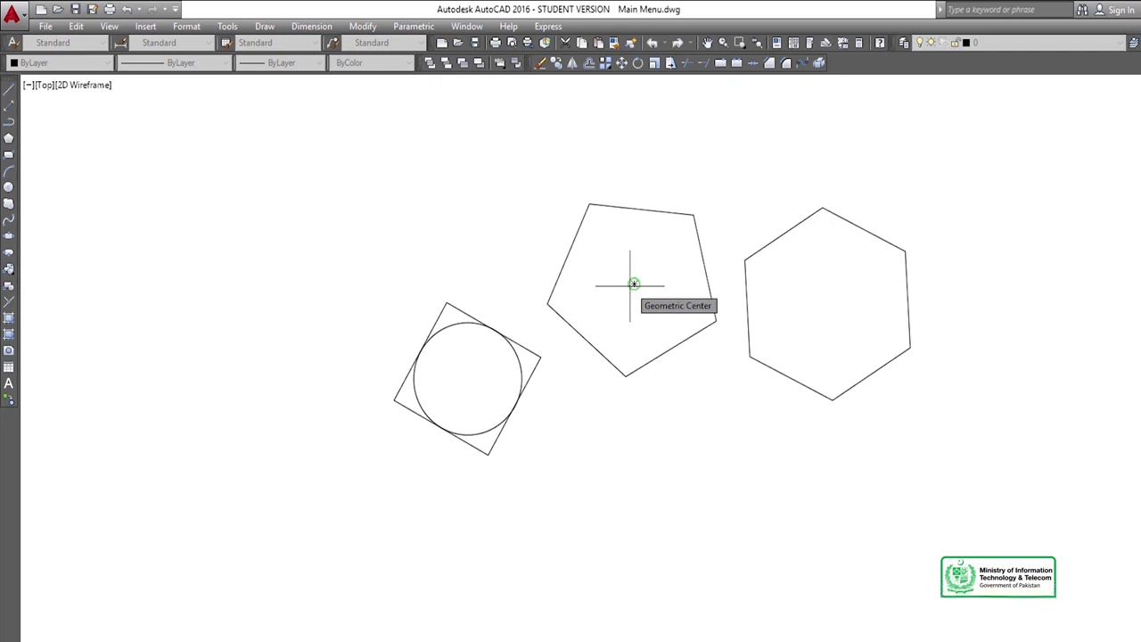
{"action": "left_click", "coordinate": [633, 283]}
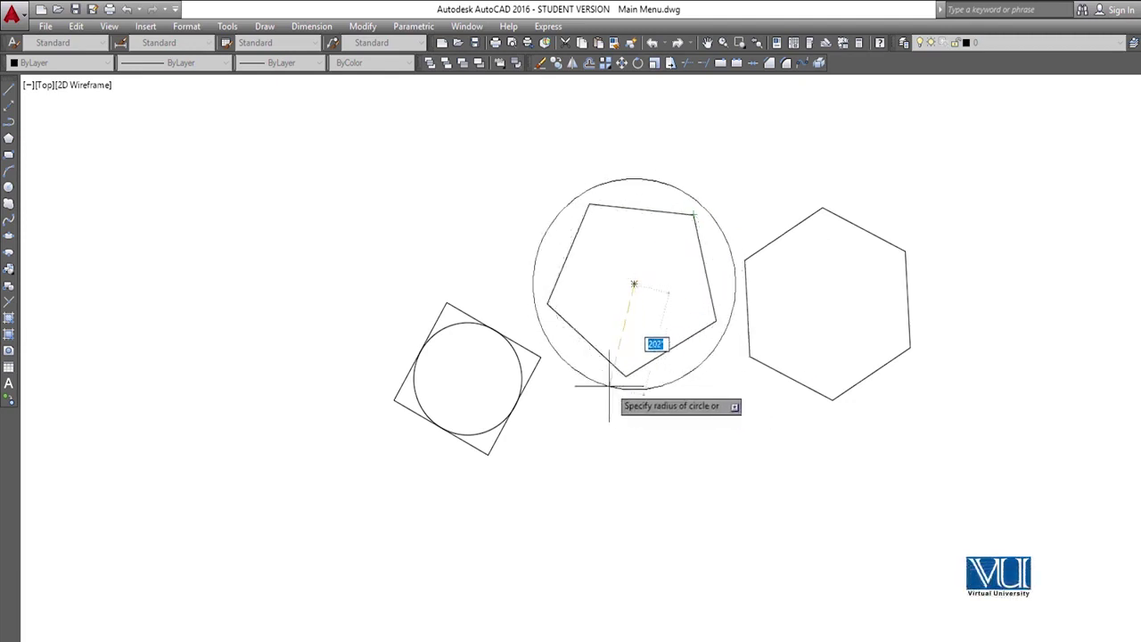
{"action": "left_click", "coordinate": [547, 304]}
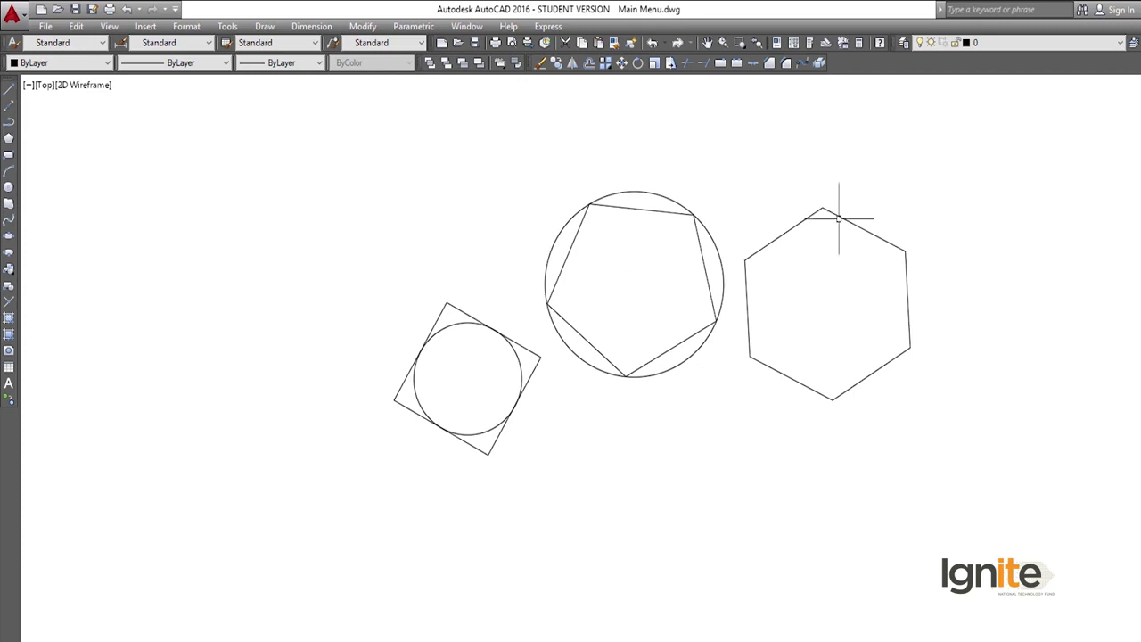
- Draw a circle from the hexagon's center out to one of its vertices, with a radius of about 185'
{"action": "type", "text": "c"}
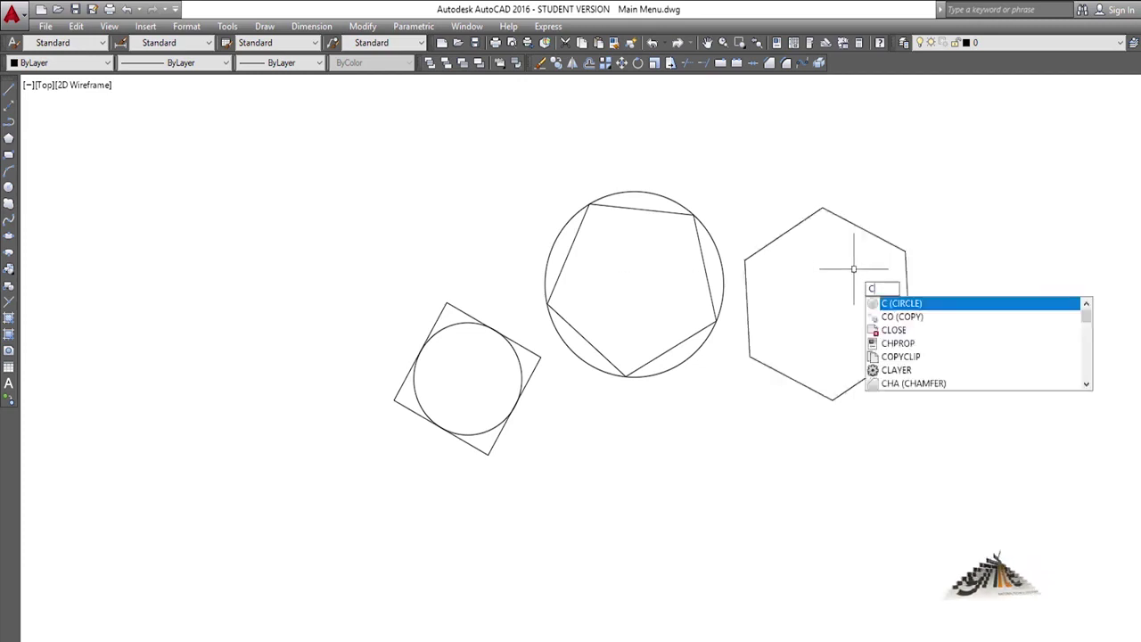
{"action": "key", "text": "Return"}
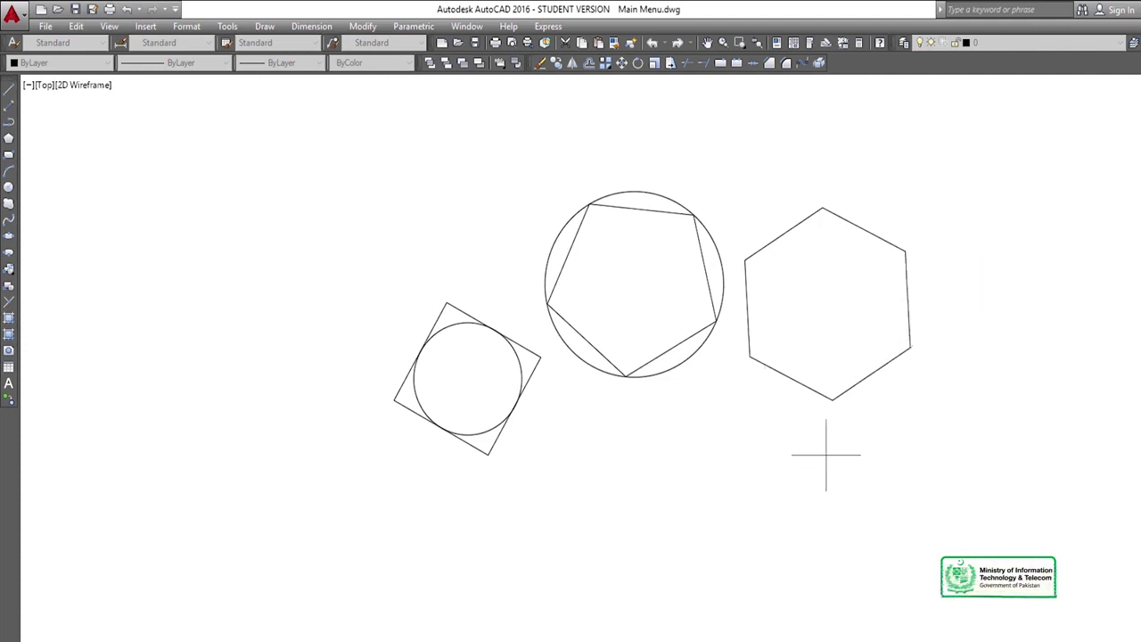
{"action": "left_click", "coordinate": [828, 304]}
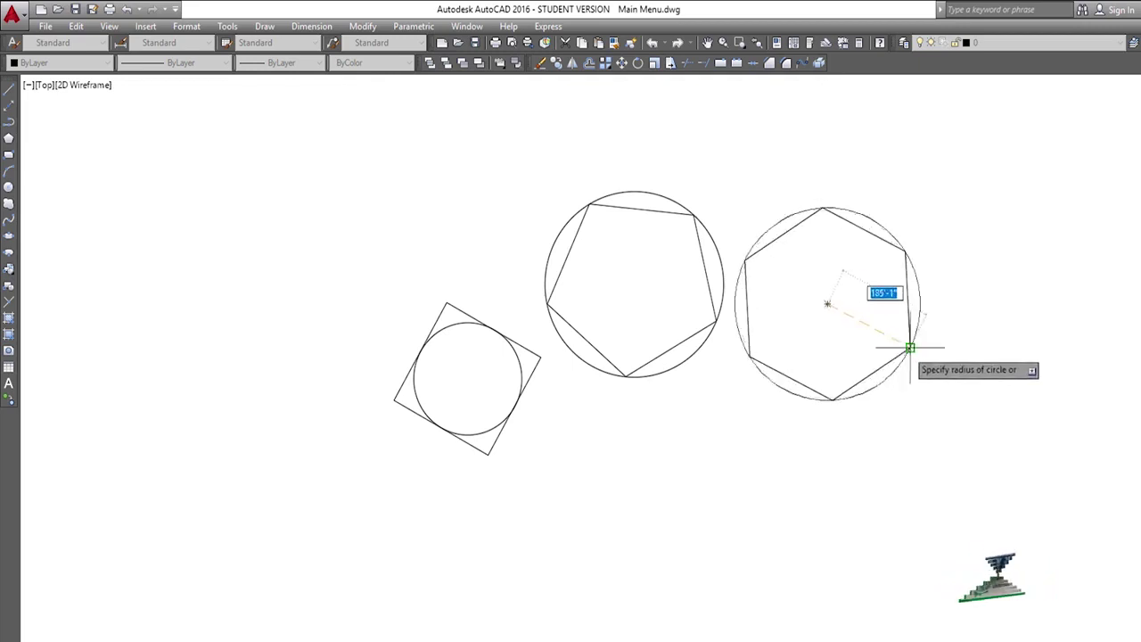
{"action": "left_click", "coordinate": [910, 347]}
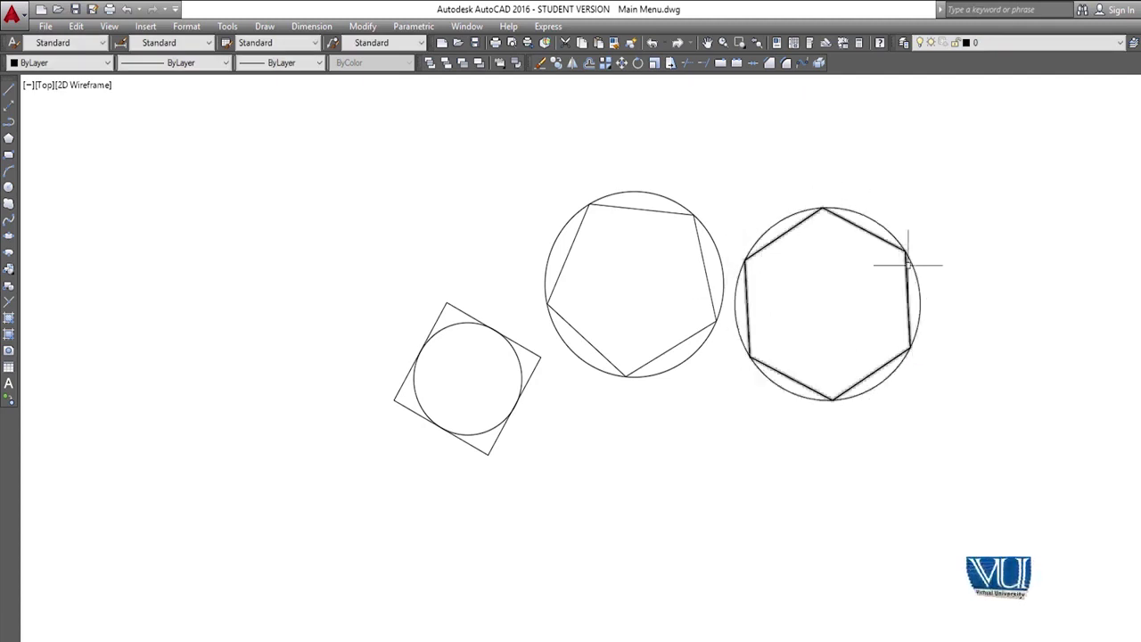